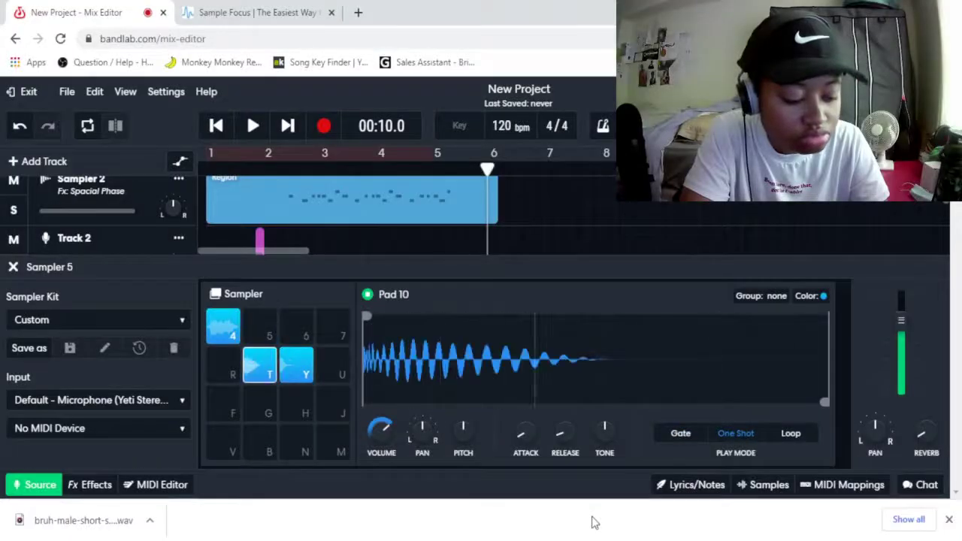
Step: Audition the three loaded samples of Sampler 5 by playing pads 4, T and Y in varying order
key("4")
key("t")
key("t")
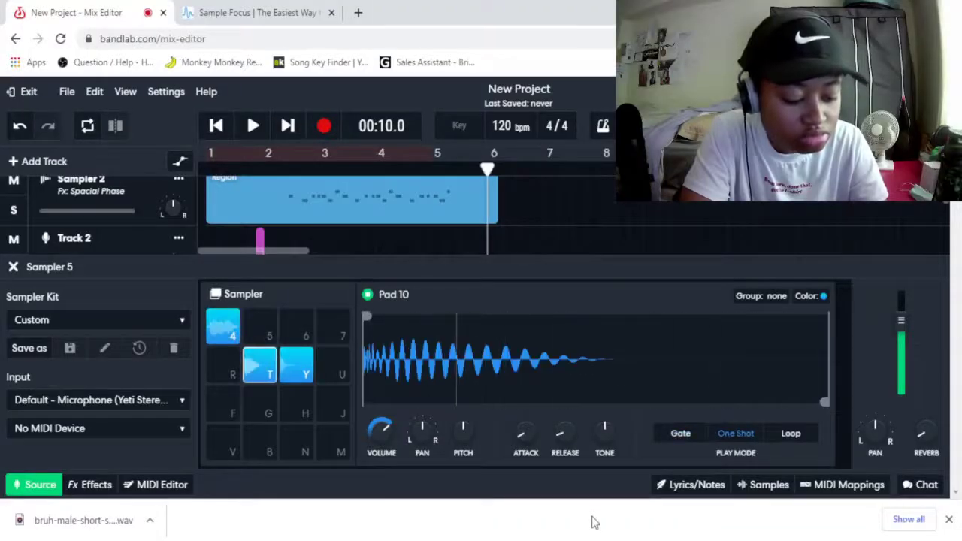
key("y")
key("4")
key("t")
key("y")
key("t")
key("y")
key("4")
key("4")
key("4")
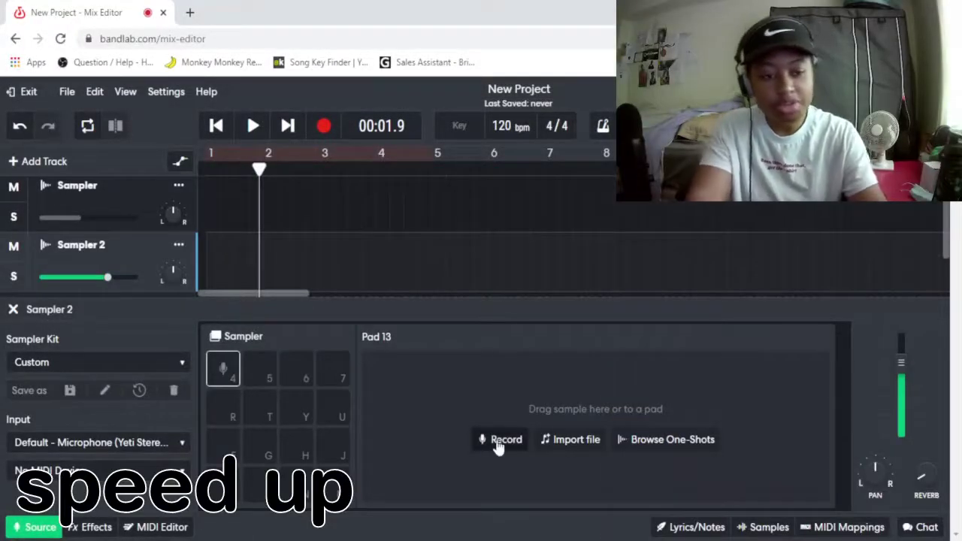
Step: Record a microphone sample onto pad 4 of Sampler 2 and trim the silence after the sound
left_click(499, 441)
left_click(611, 443)
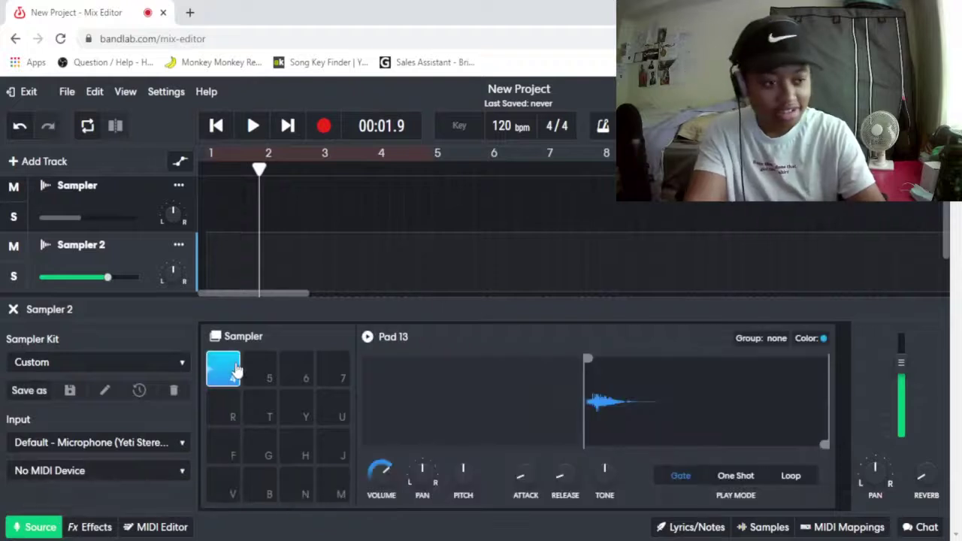
left_click_drag(825, 445, 654, 445)
Step: Record a second microphone sample onto pad 5 and trim its end close to the sound
left_click(261, 376)
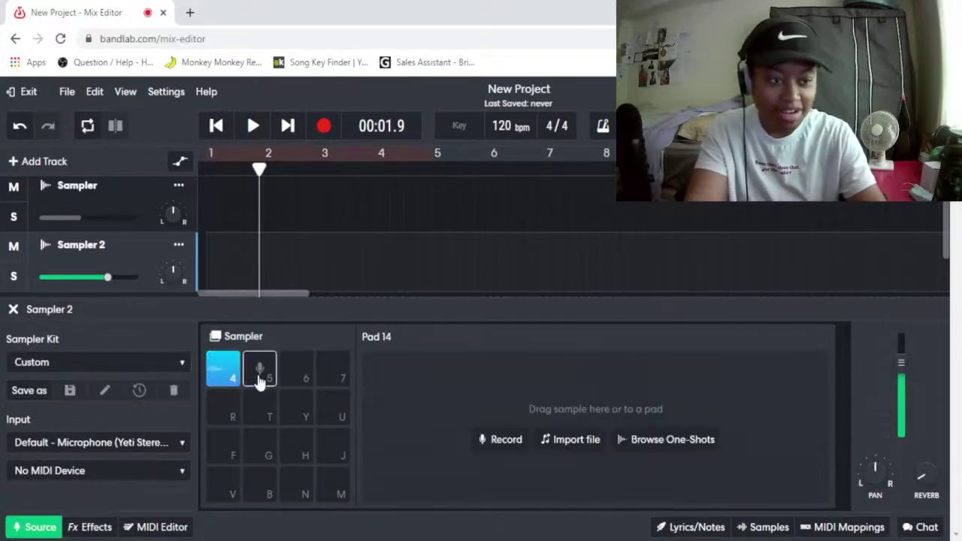
left_click(479, 433)
left_click(605, 440)
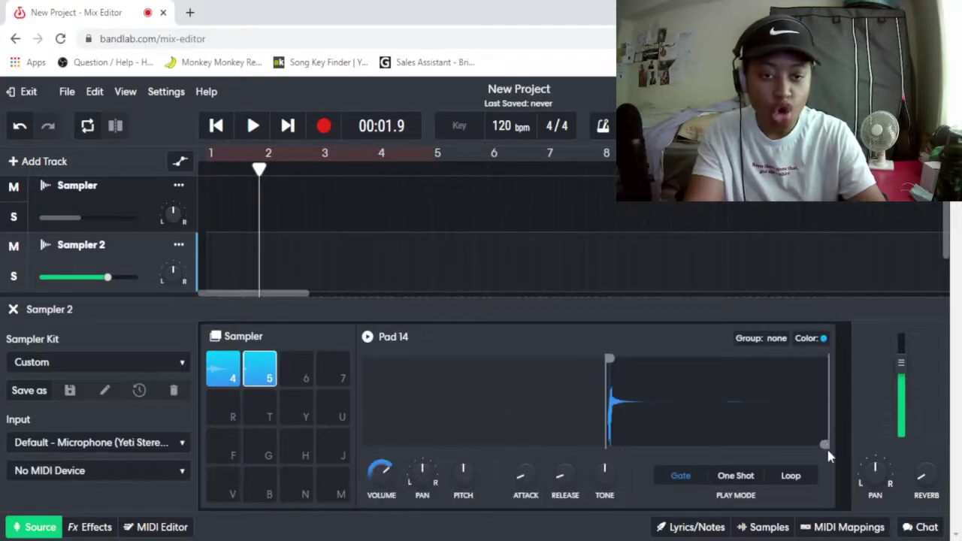
left_click_drag(827, 448, 636, 445)
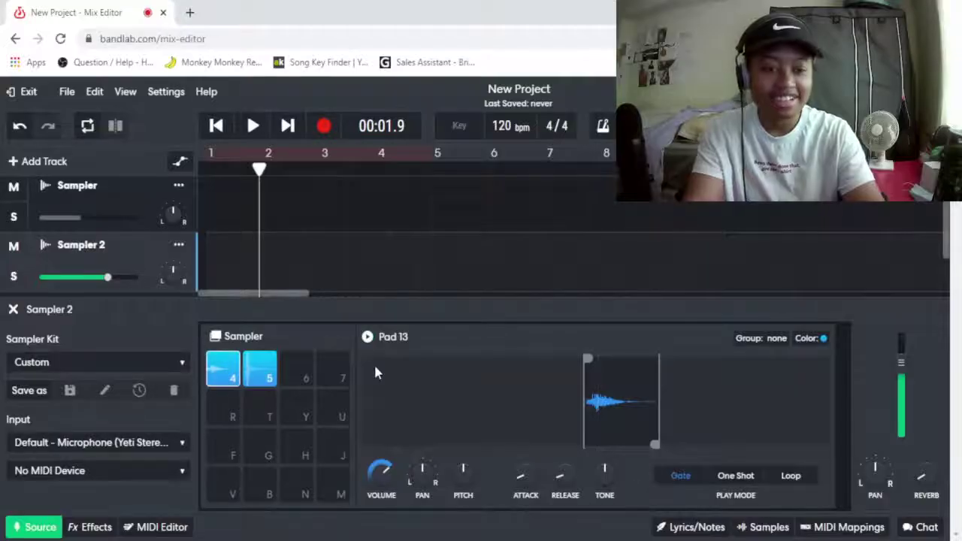
Step: Play a short rhythm with pads 4 and 5 to hear the two recorded samples together
key("4")
key("5")
key("4")
key("4")
key("5")
key("4")
key("4")
Step: Record a third microphone sample onto pad 6 of Sampler 2
left_click(292, 375)
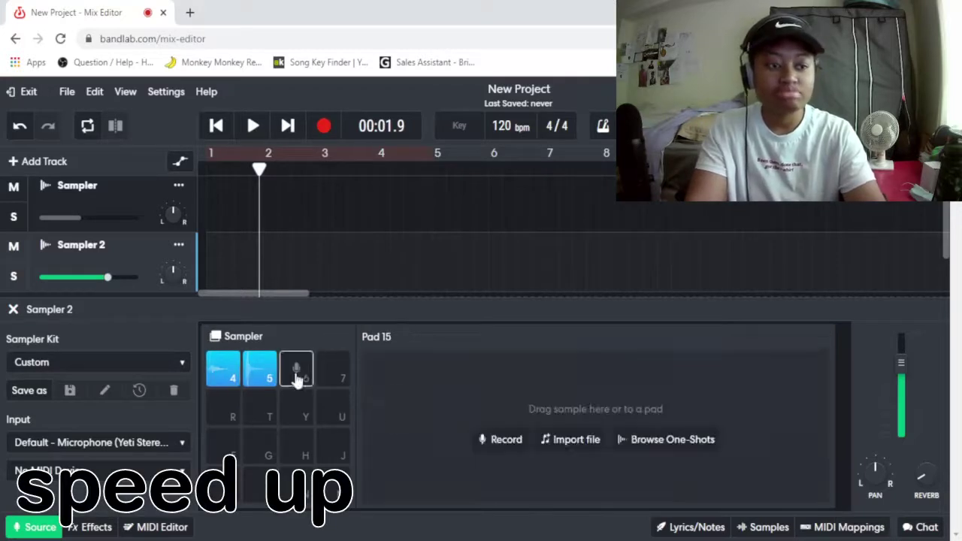
left_click(496, 442)
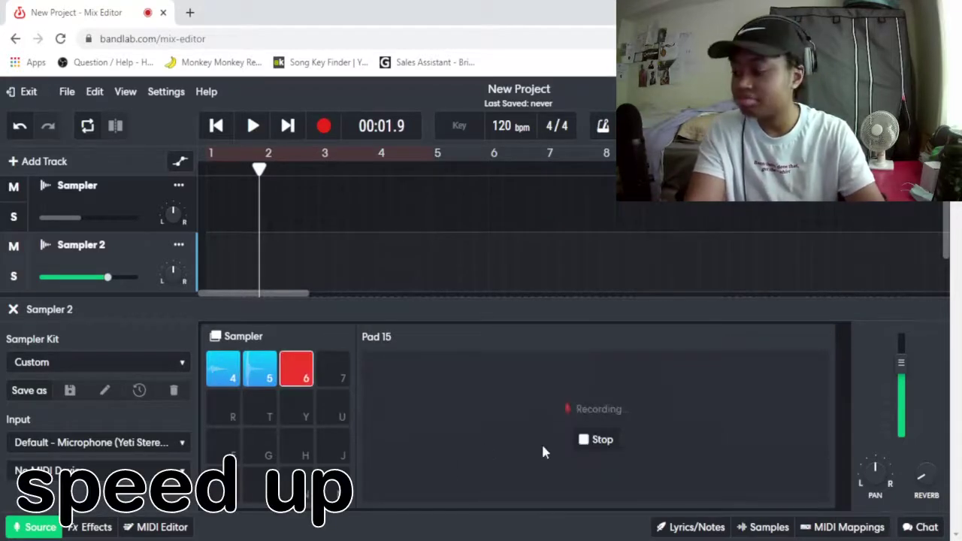
left_click(603, 441)
Step: Play a beat with the recorded samples on pads 4, 5 and 6
key("4")
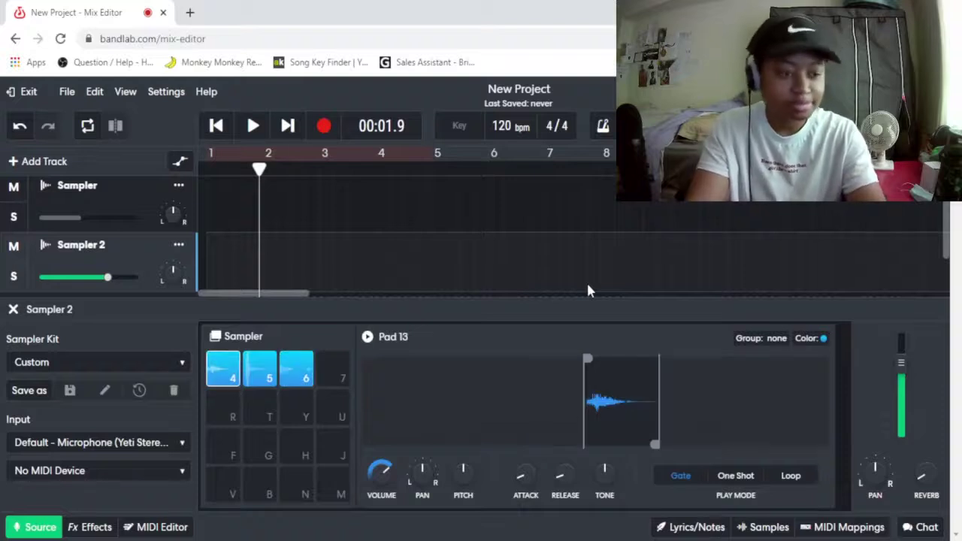
key("5")
key("4")
key("4")
key("4")
key("5")
key("4")
key("4")
key("5")
key("6")
key("4")
key("4")
key("5")
key("4")
key("4")
key("5")
key("6")
key("4")
key("4")
key("5")
key("4")
key("4")
key("6")
key("6")
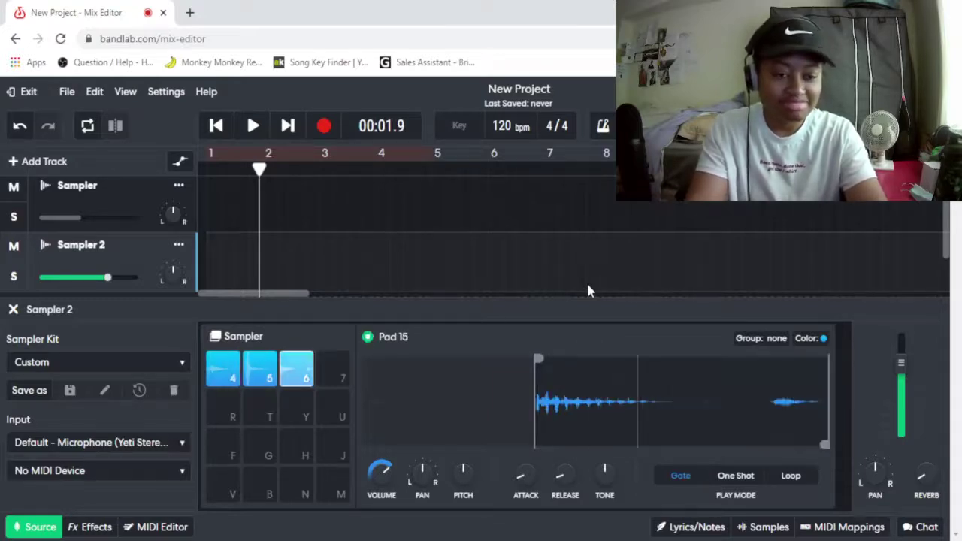
Step: Lower pad 4's pitch to near zero and play it together with pad 5
key("4")
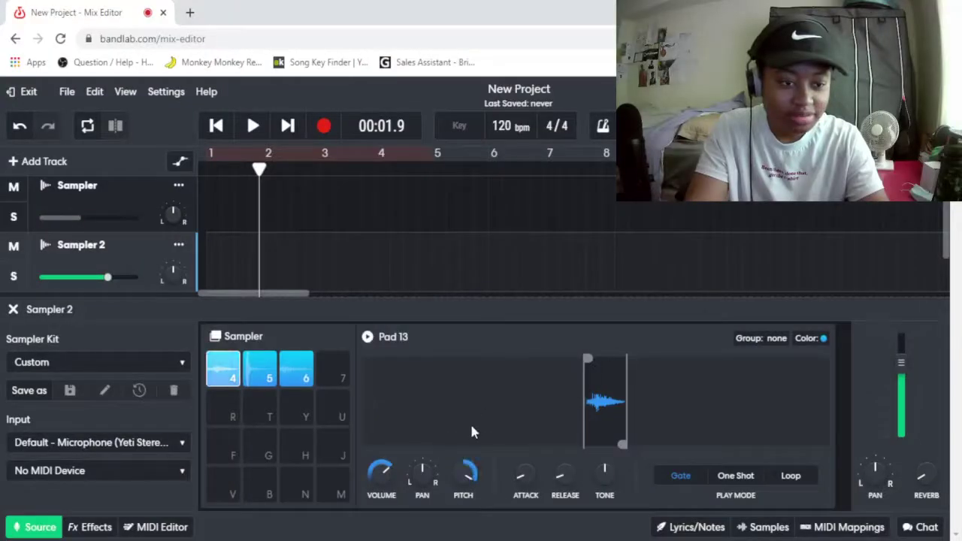
left_click_drag(465, 470, 461, 519)
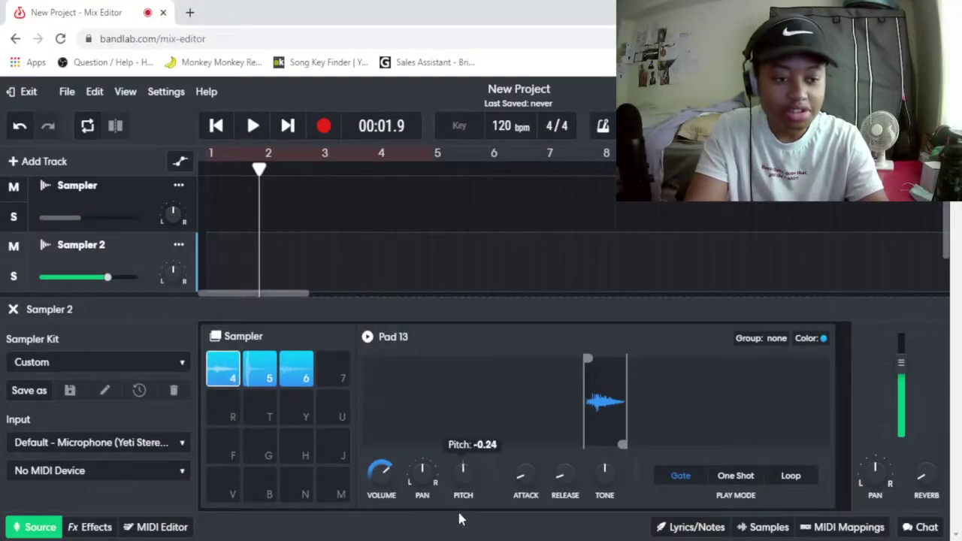
key("4")
key("5")
key("4")
key("4")
key("5")
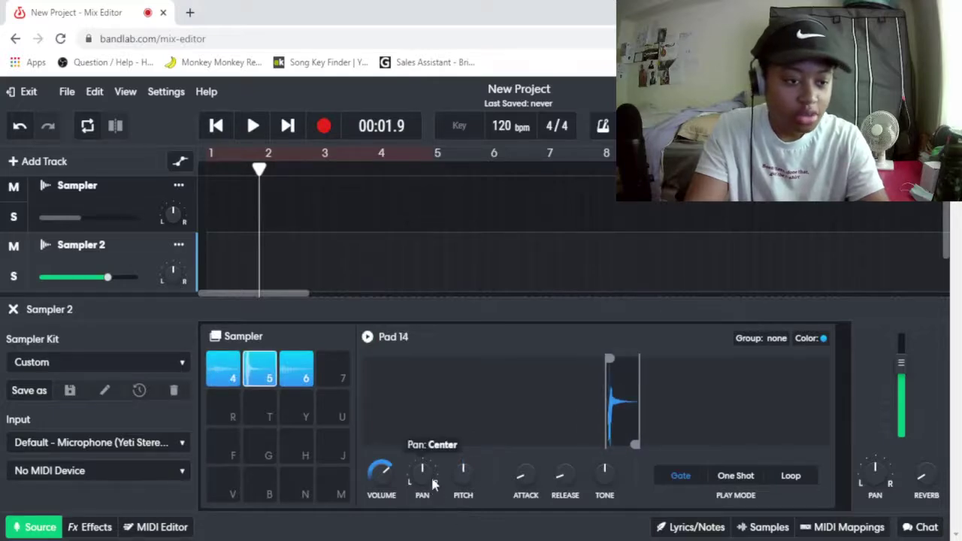
key("4")
key("4")
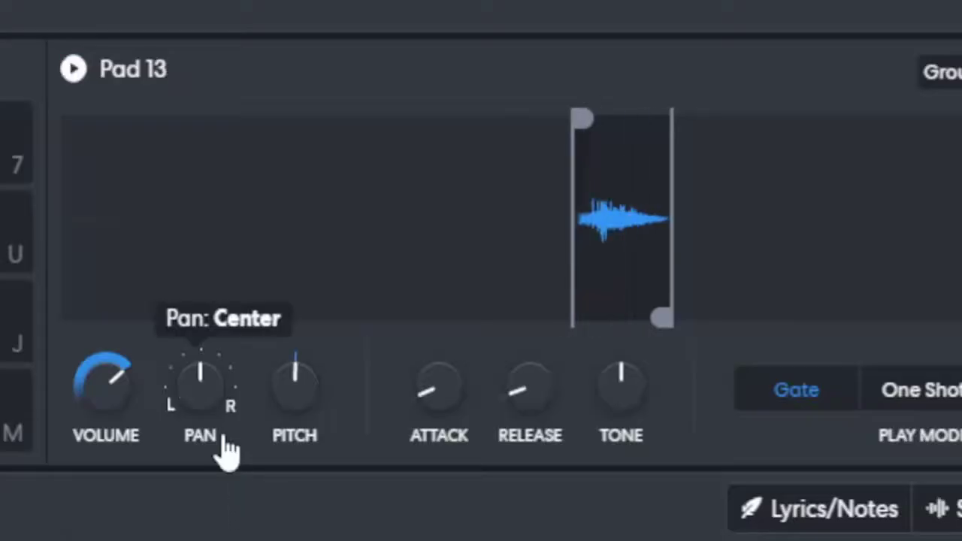
Step: Pan pad 5's sample 100% left and play it to hear the panning
key("5")
key("5")
key("5")
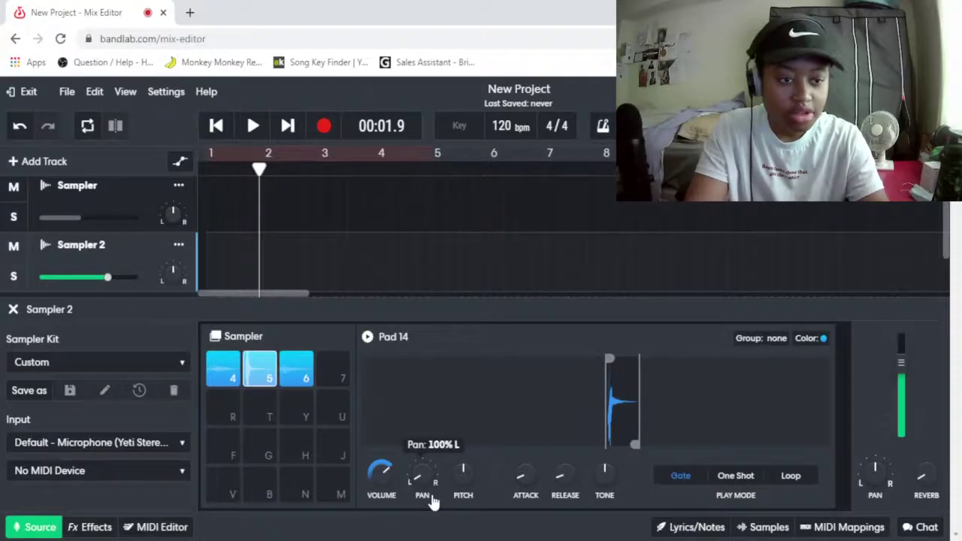
key("5")
key("5")
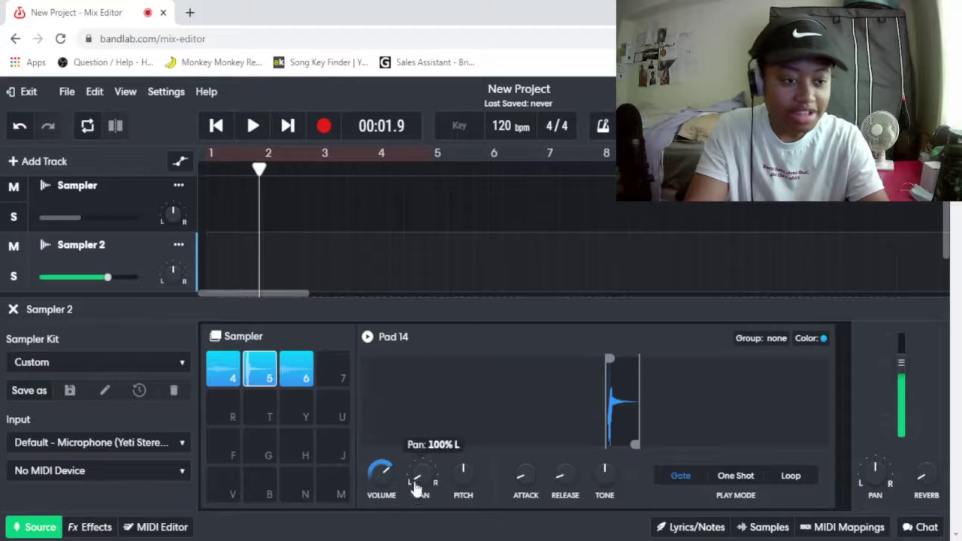
Step: Adjust pad 4's volume up and down while playing it, and leave it at about the middle
left_click(228, 368)
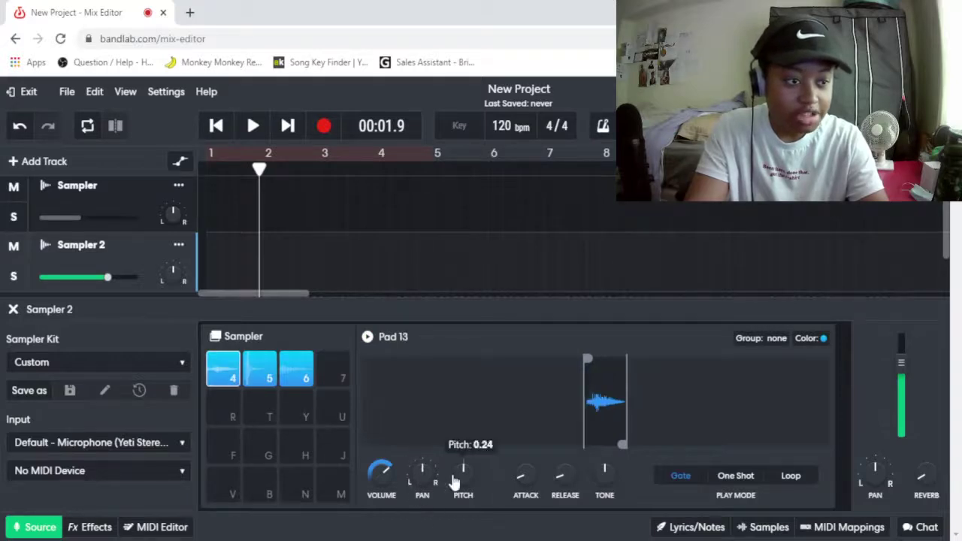
key("4")
left_click_drag(386, 469, 387, 446)
key("4")
key("4")
mouse_move(392, 479)
left_mouse_down()
mouse_move(393, 451)
mouse_move(382, 463)
mouse_move(388, 485)
left_mouse_up()
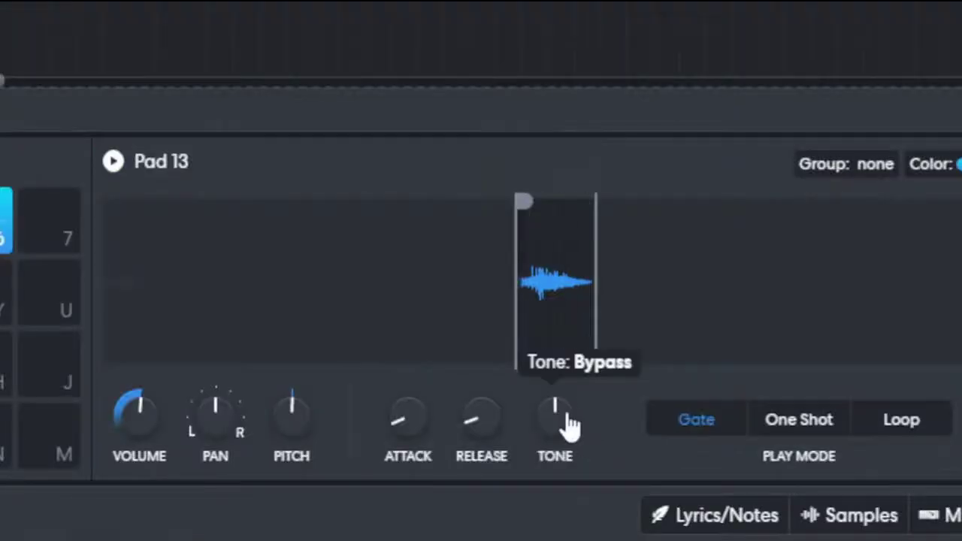
Step: Sweep pad 4's tone through high-pass values such as 2.88 kHz, then return the tone to near centre and the attack to minimum
left_click_drag(569, 425, 565, 371)
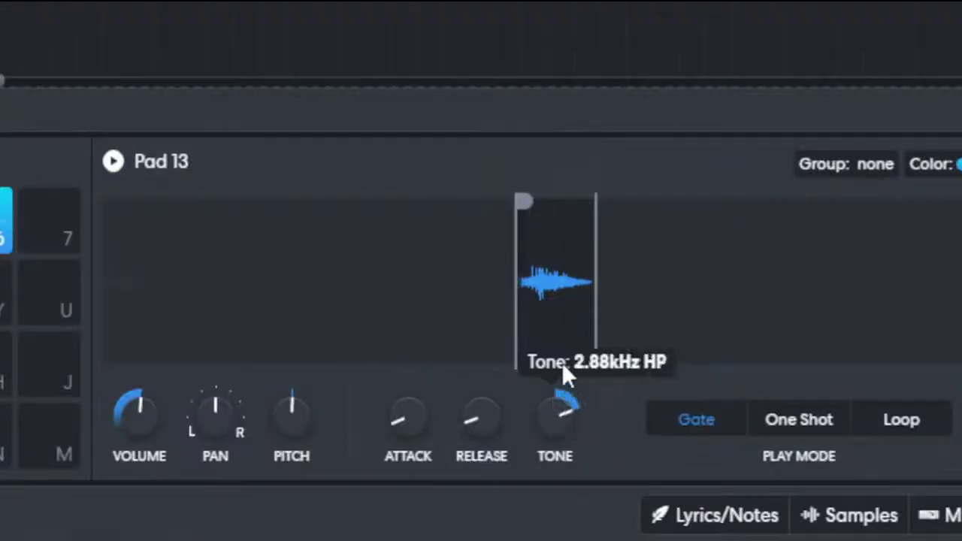
left_click_drag(569, 469, 549, 374)
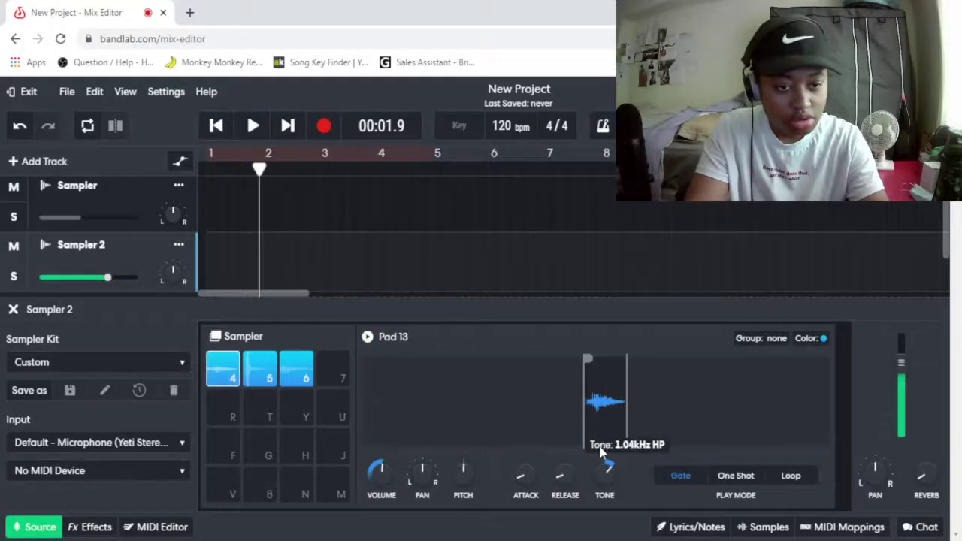
left_click_drag(601, 449, 603, 467)
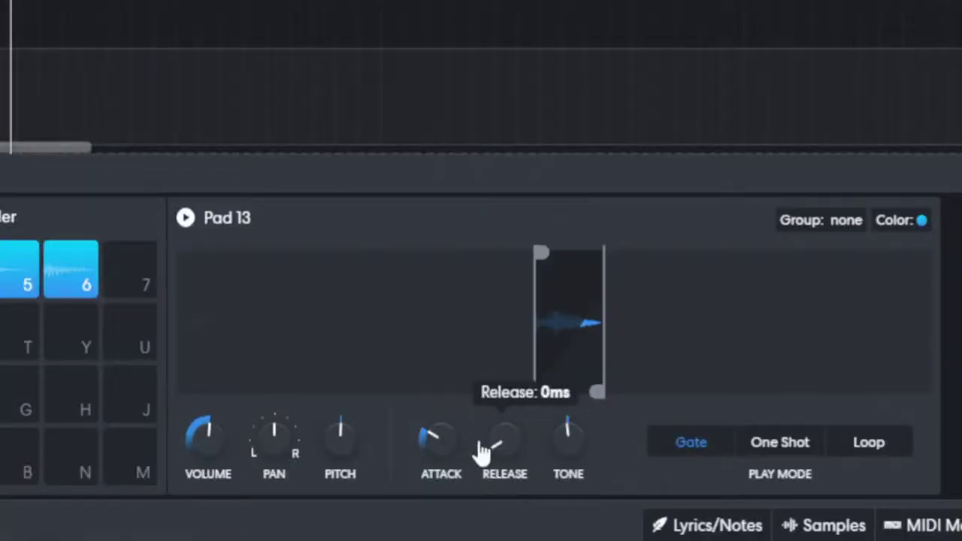
left_click_drag(442, 450, 455, 484)
Step: Compare the Loop, Gate and One Shot play modes on pad 4 and leave it on One Shot
left_click(857, 448)
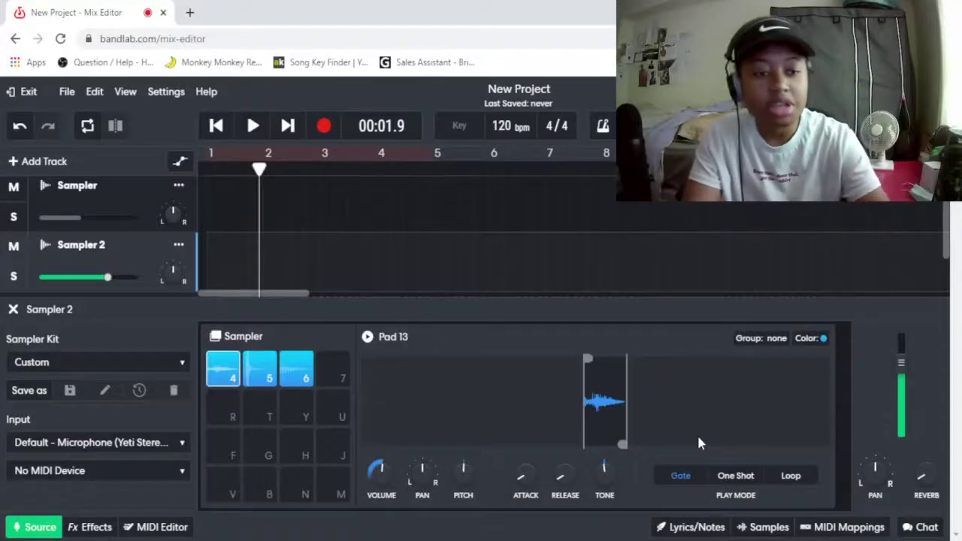
key("4")
key("4")
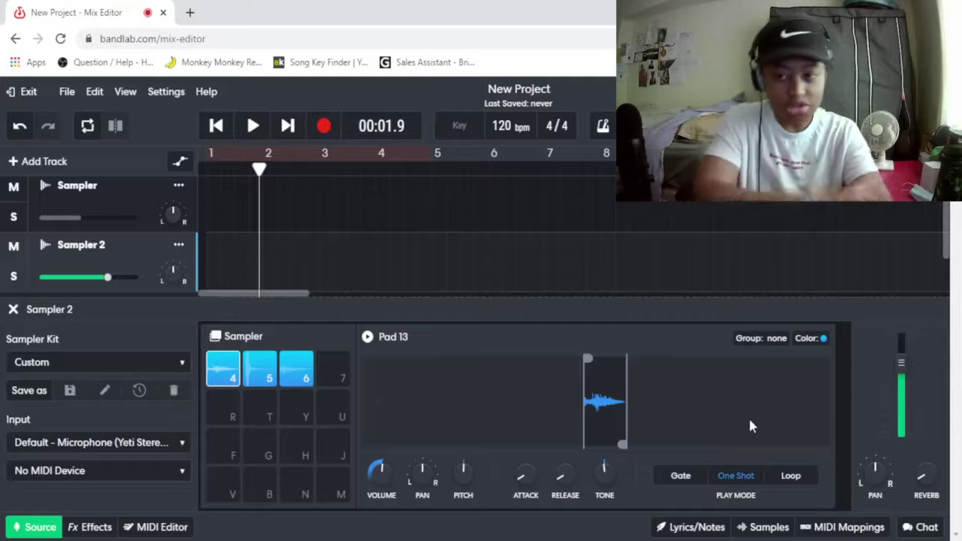
key("4")
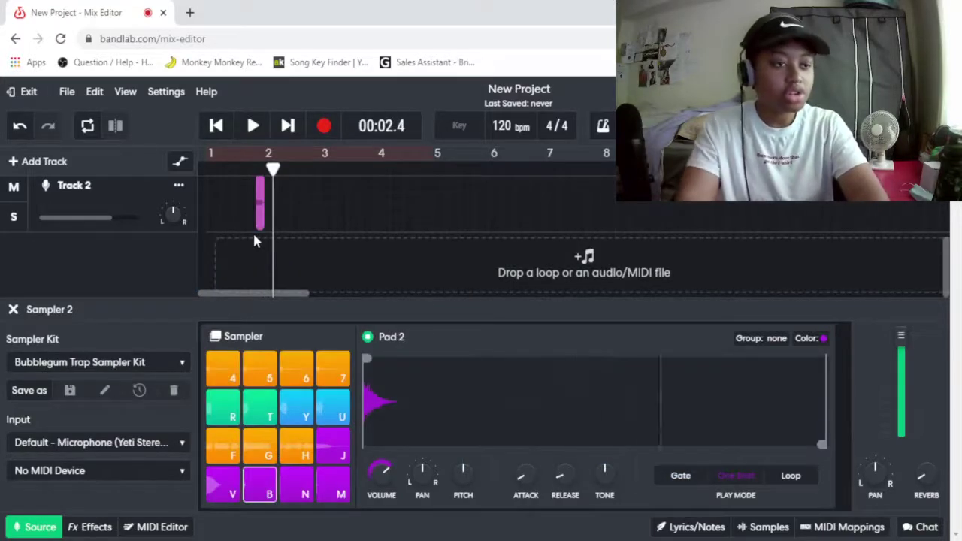
Step: Record a drum pattern on the Sampler 2 track using pads B, N and M of the Bubblegum Trap Sampler Kit
scroll(253, 239, "up", 2)
left_click(323, 125)
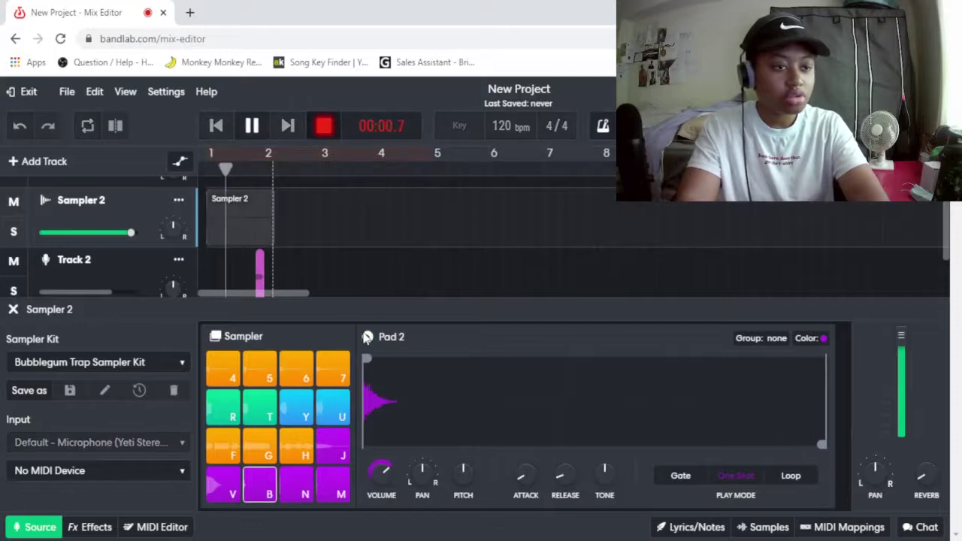
key("b")
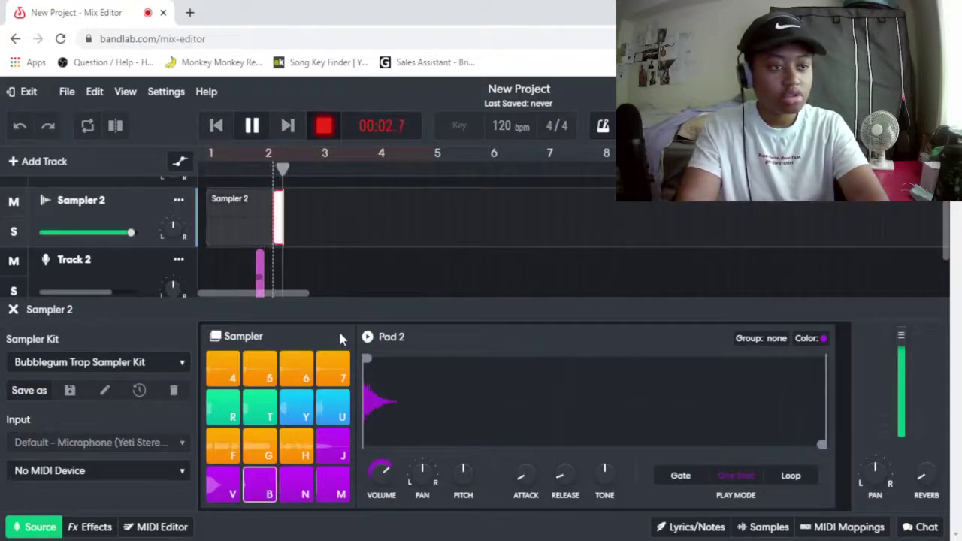
key("n")
key("m")
key("n")
key("b")
key("n")
key("b")
key("m")
key("n")
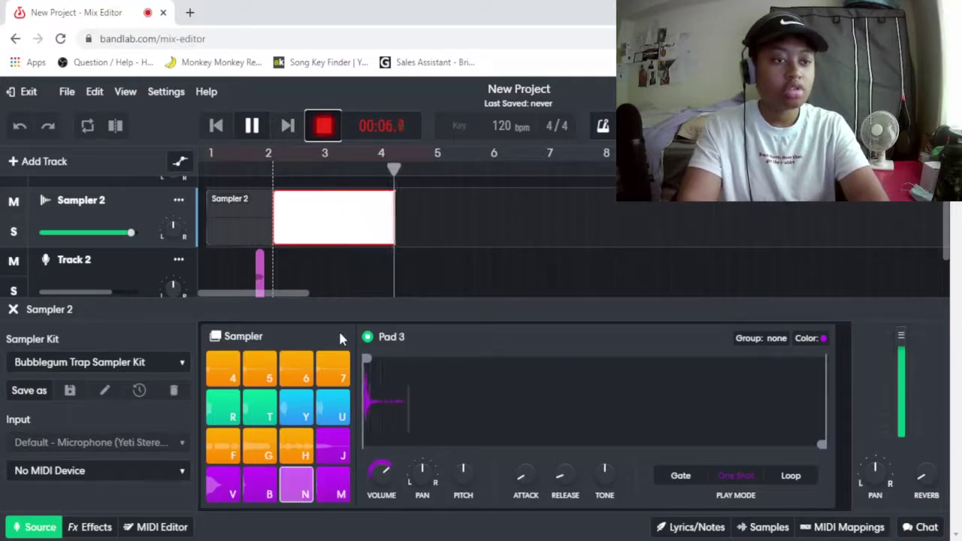
key("b")
key("n")
key("b")
key("m")
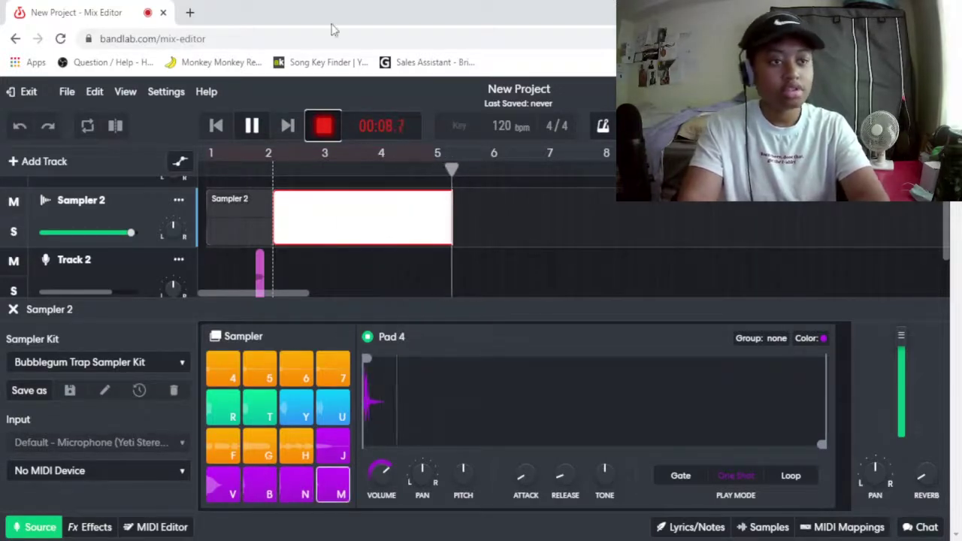
left_click(324, 126)
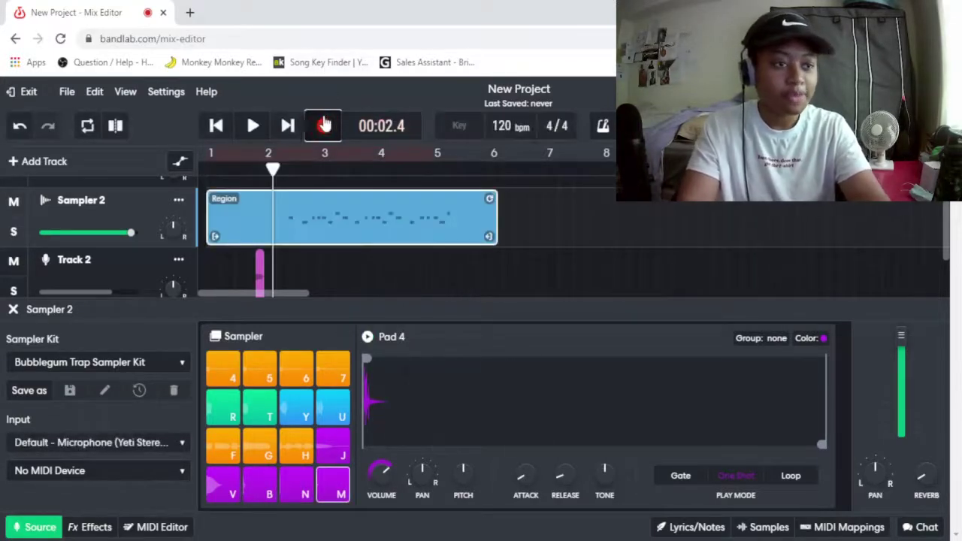
left_click(272, 168)
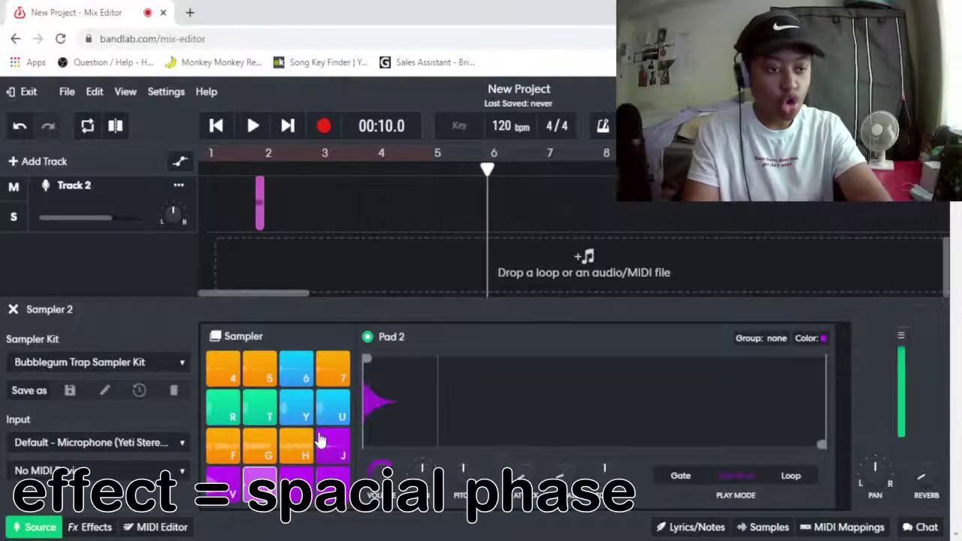
Step: Audition pads V, B, N and M of the Bubblegum Trap Sampler Kit in different rhythms with the track's effect applied
key("n")
key("m")
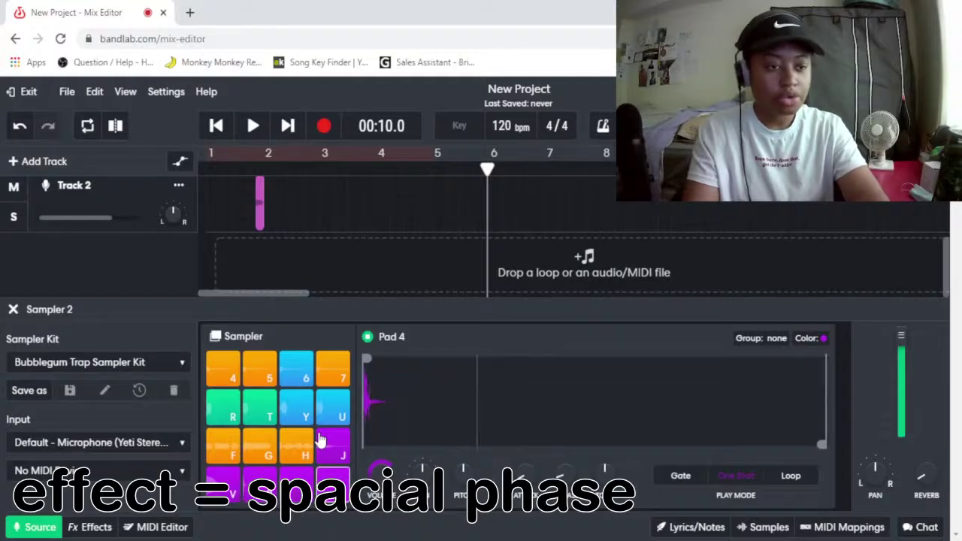
key("m")
key("n")
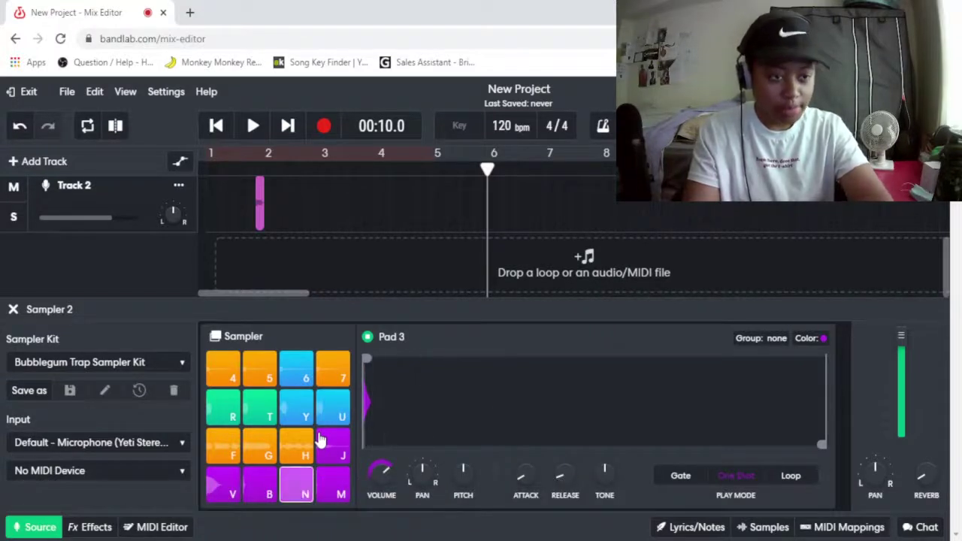
key("b")
key("m")
key("v")
key("b")
key("v")
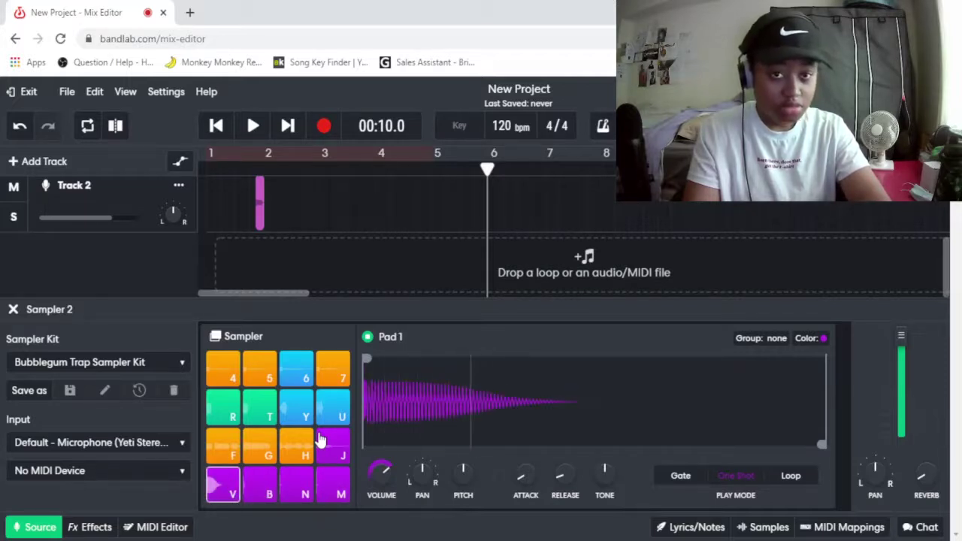
key("b")
key("b")
key("b")
key("v")
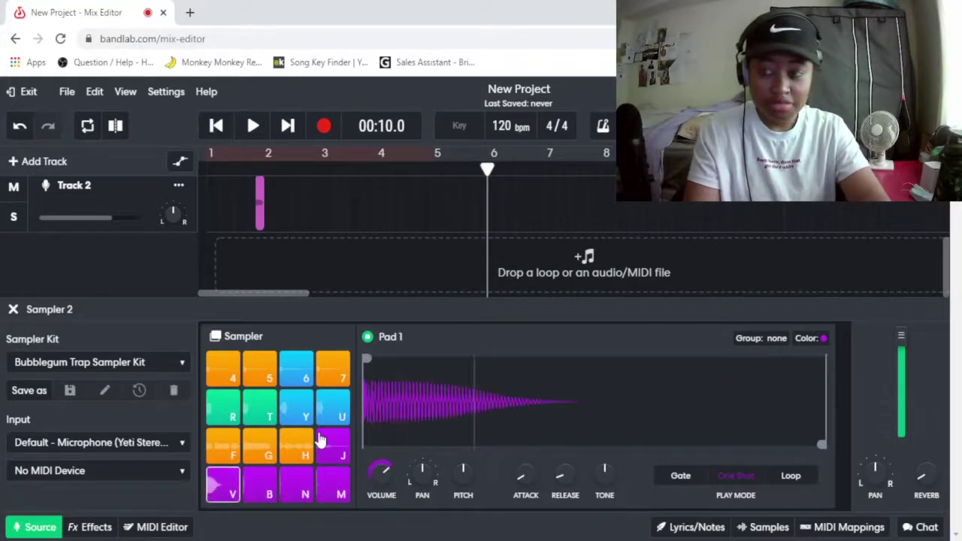
key("b")
key("v")
key("b")
key("n")
key("b")
key("v")
key("n")
key("v")
key("n")
key("b")
key("v")
key("v")
key("v")
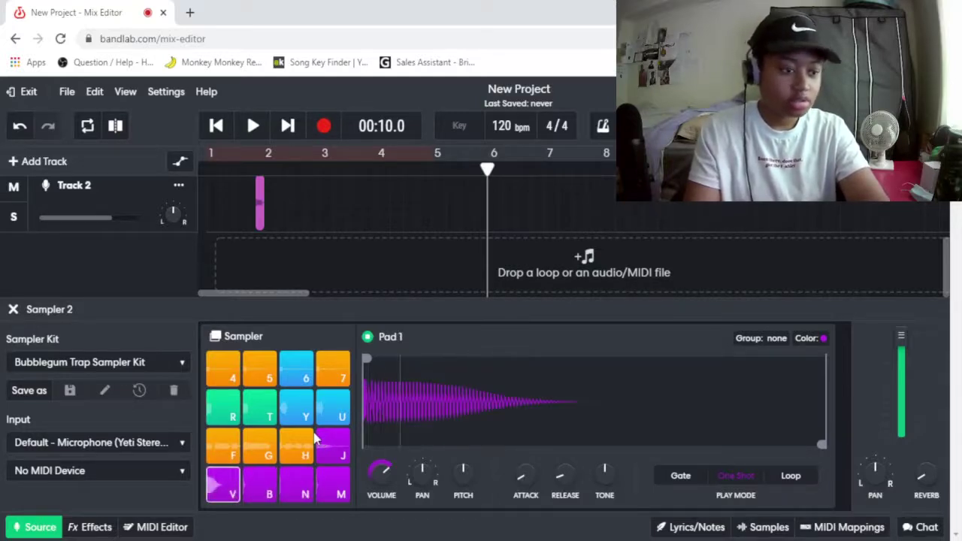
Step: Browse the one-shot samples for the empty Sampler 3 kit, preview TG Kick Shot 03 and load it onto pad 5
key("v")
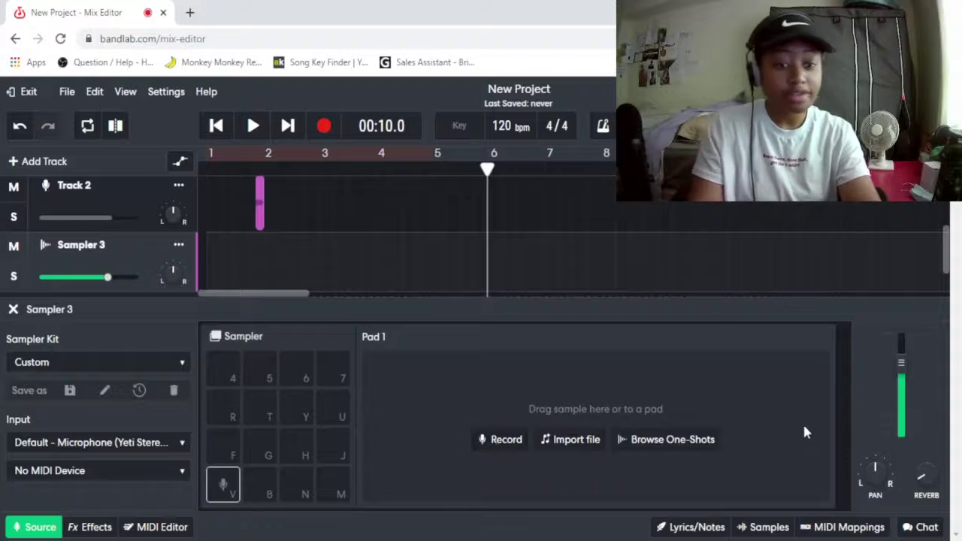
left_click(661, 440)
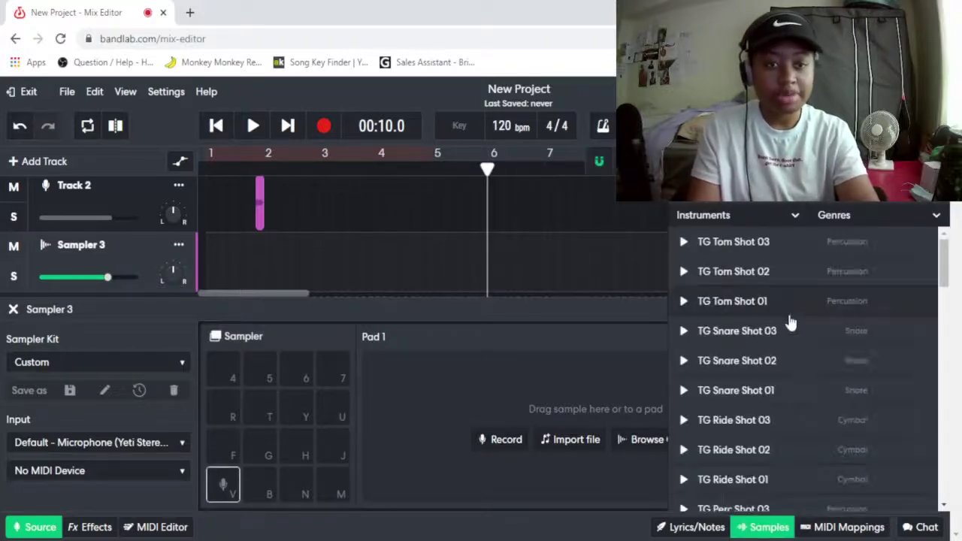
scroll(709, 300, "down", 5)
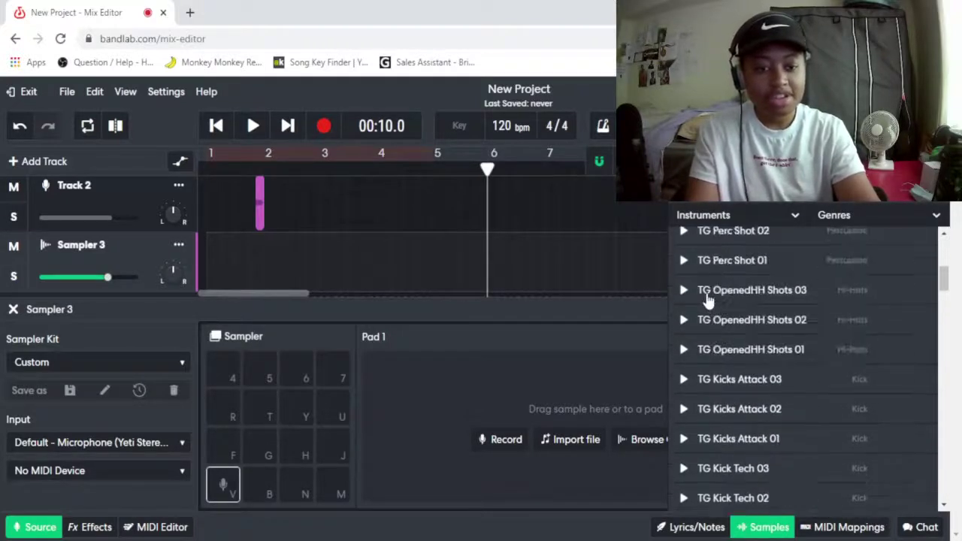
scroll(709, 300, "down", 3)
left_click(683, 347)
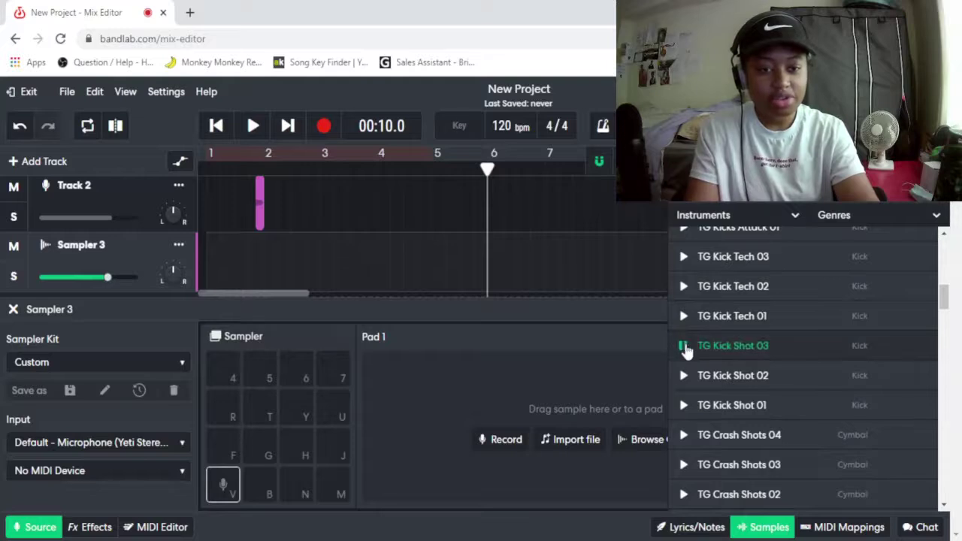
left_click_drag(685, 351, 494, 451)
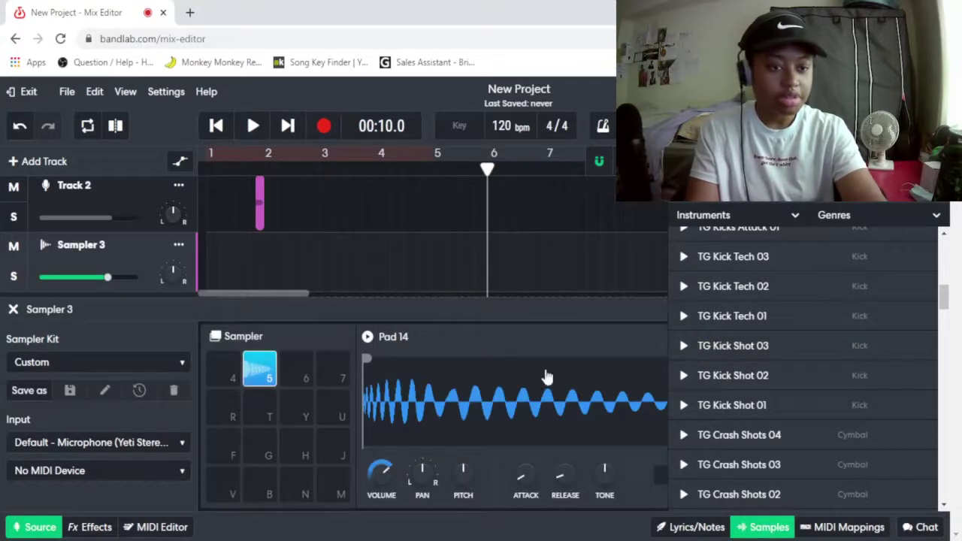
left_click(767, 527)
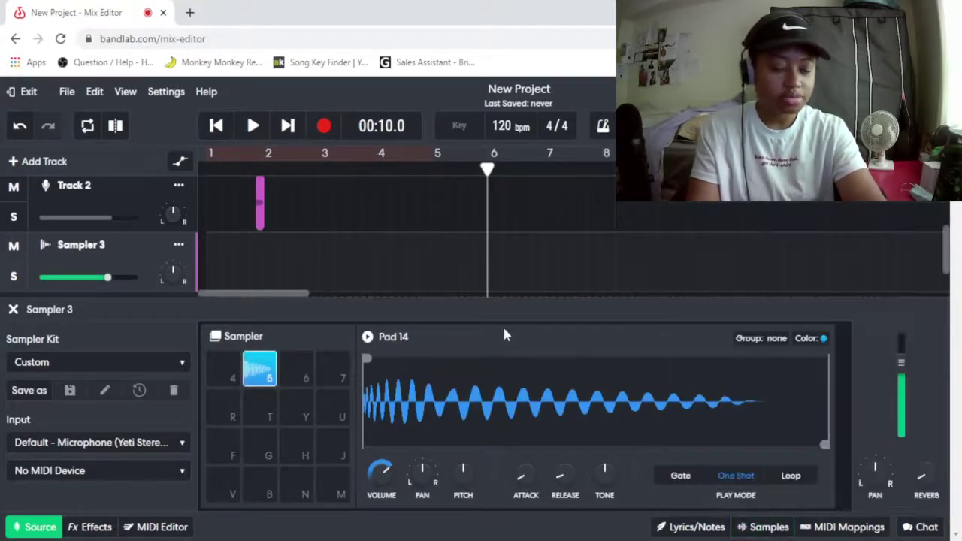
Step: Audition the kick sample on pad 5 with several repeated hits
key("5")
key("5")
key("5")
key("5")
key("5")
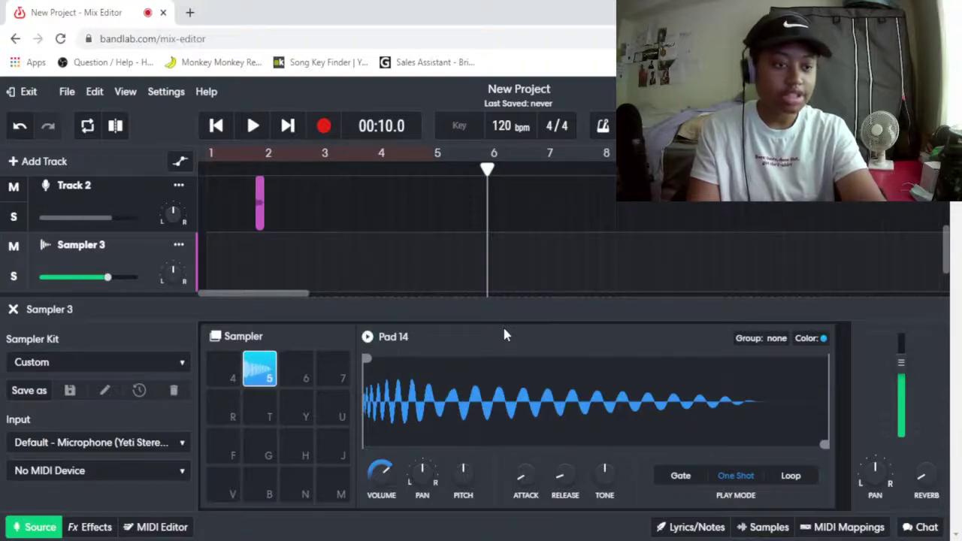
key("5")
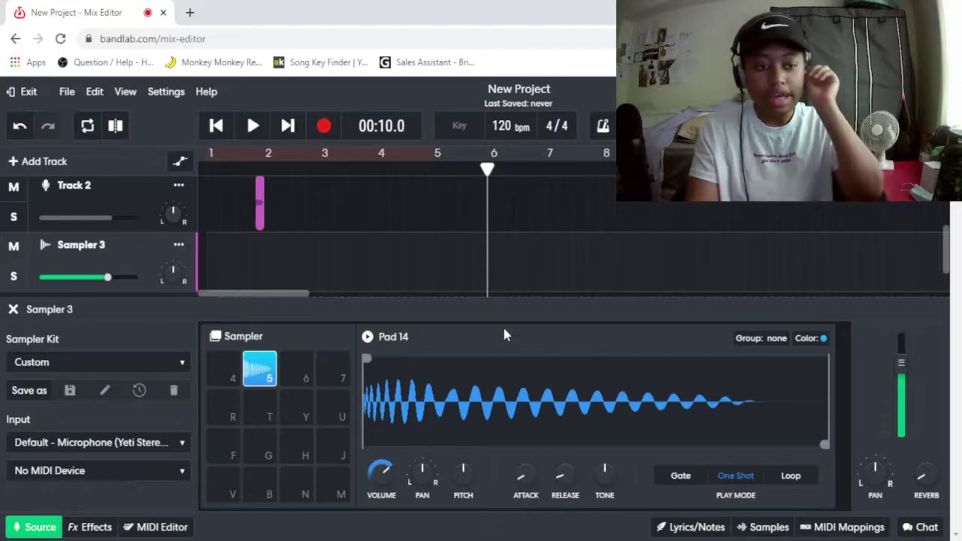
Step: Import an audio file onto pad 6 of Sampler 3 and play it
left_click(293, 372)
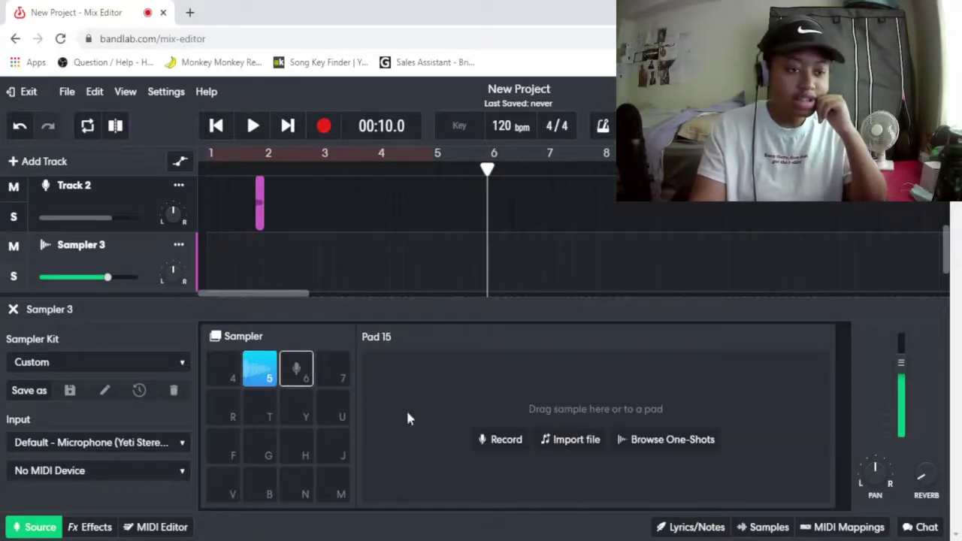
left_click(580, 439)
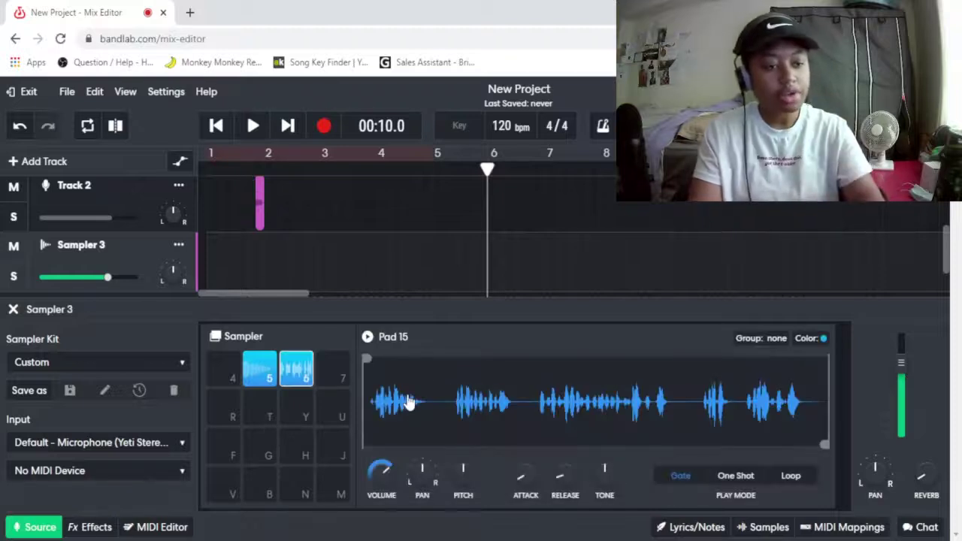
key("6")
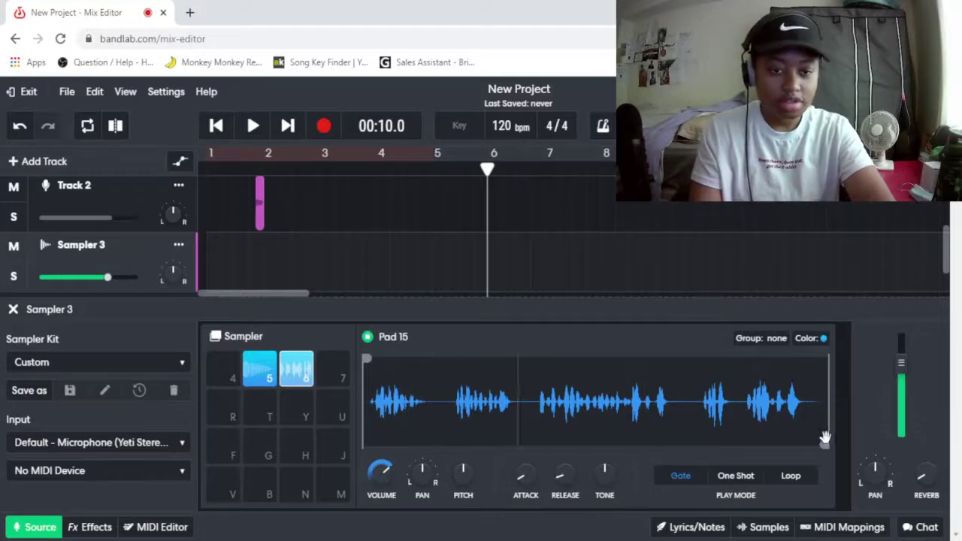
Step: Trim the start and end of pad 6's sample to its first sound burst and play it alternately with pad 5
left_click_drag(825, 444, 425, 448)
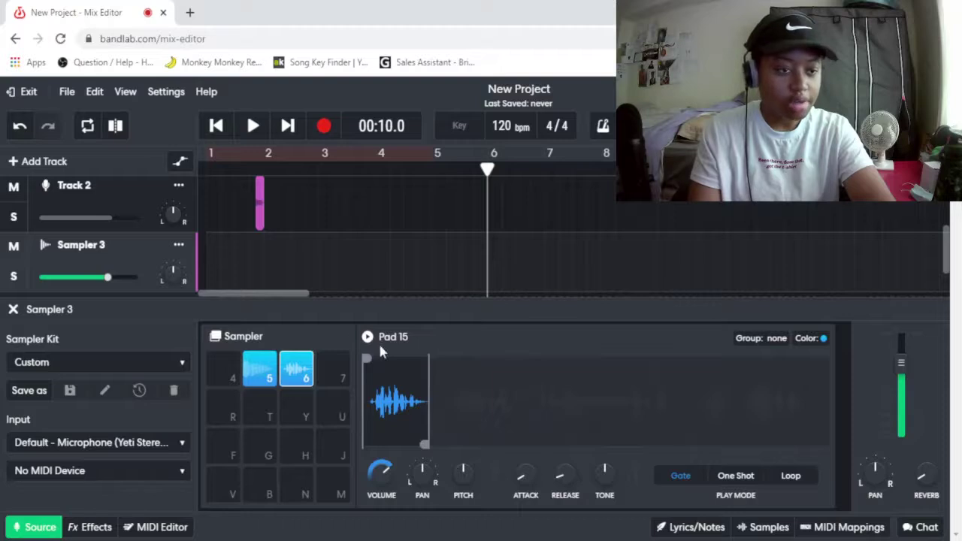
left_click_drag(366, 359, 372, 356)
key("5")
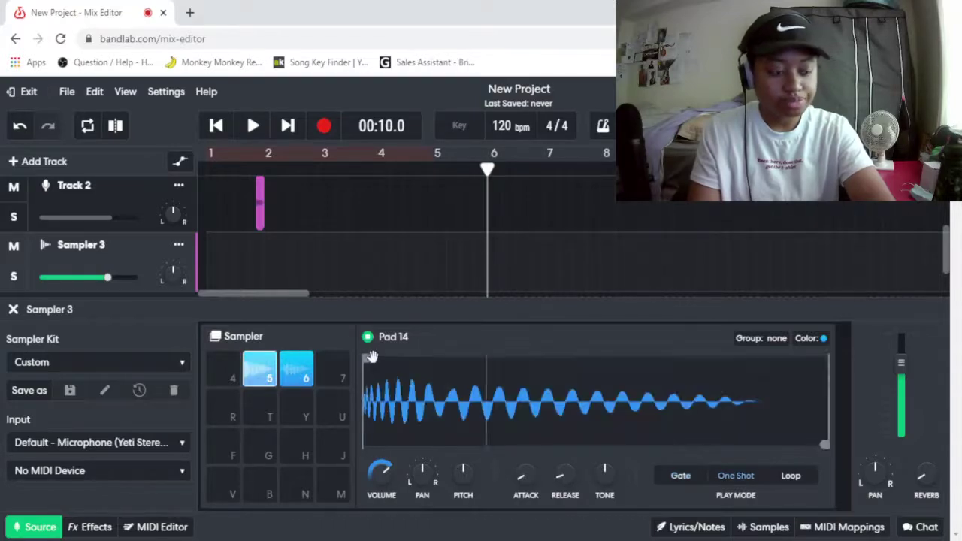
key("6")
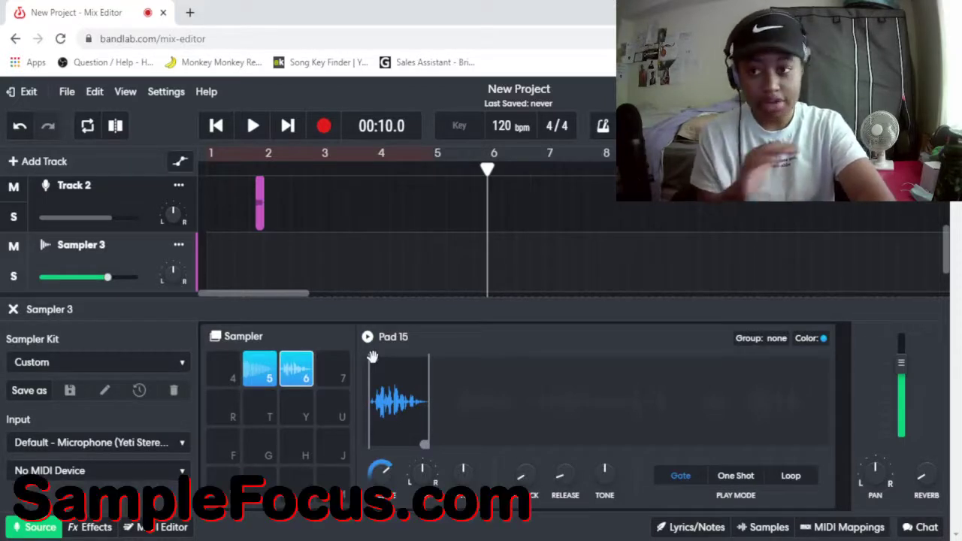
key("5")
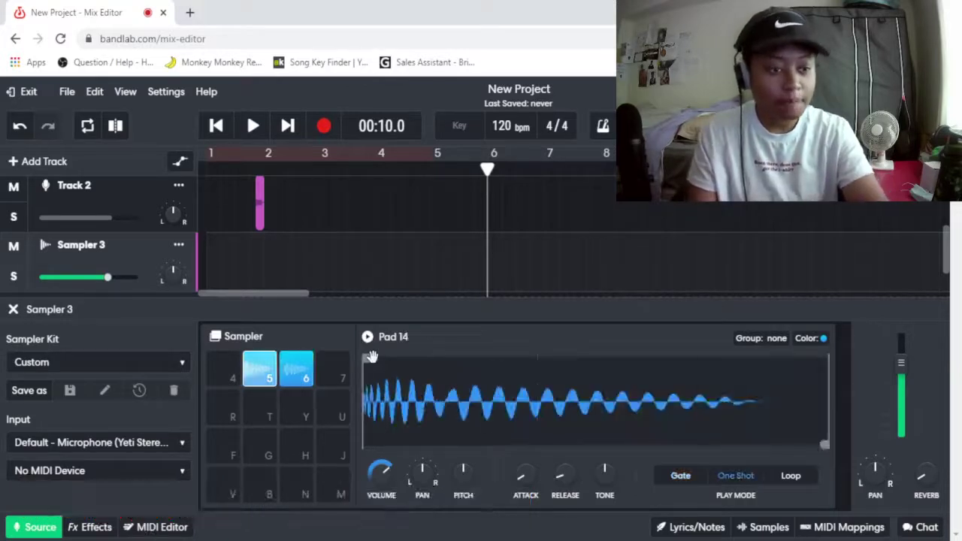
key("6")
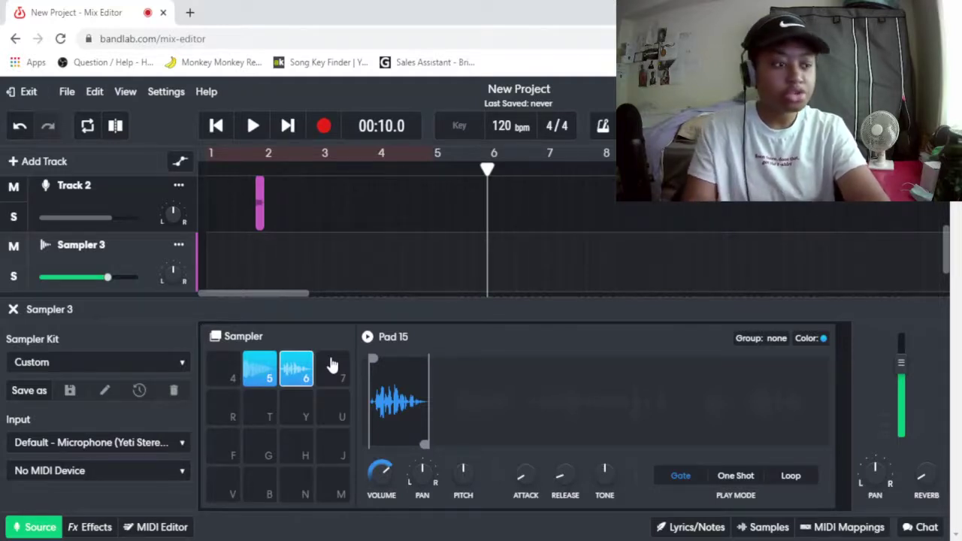
Step: Add a sample to pad 7 and save the pads as a new kit named "chiken noddewd"
left_click(332, 366)
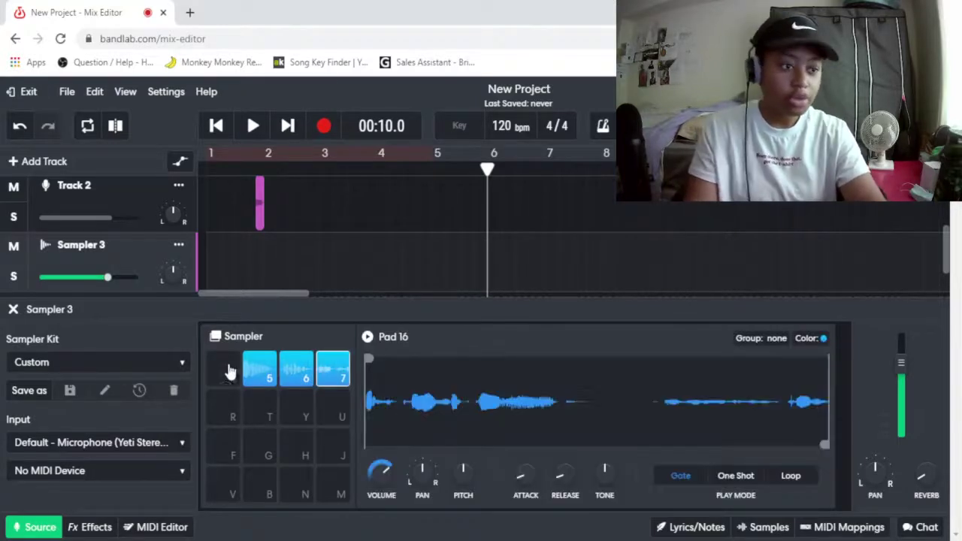
left_click(13, 391)
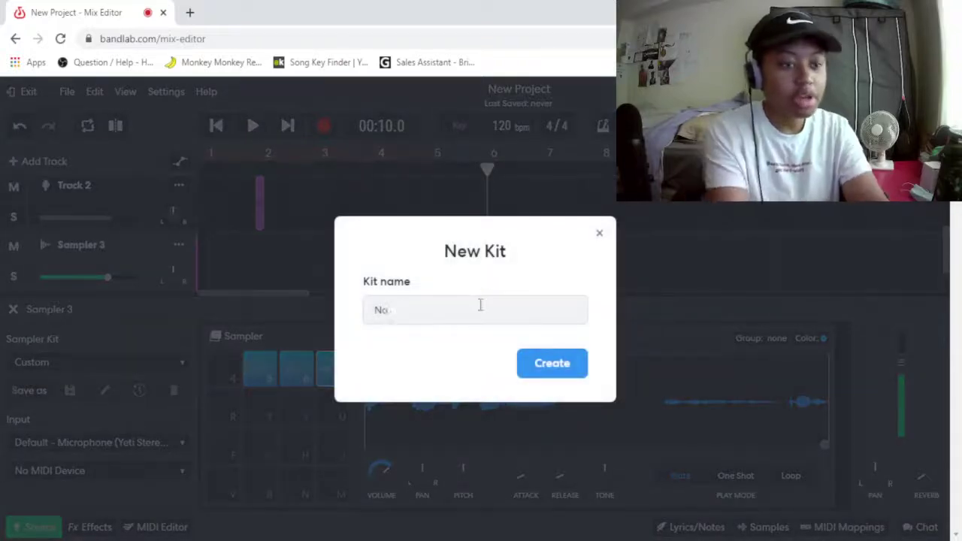
key("BackSpace")
key("BackSpace")
type("chiken ")
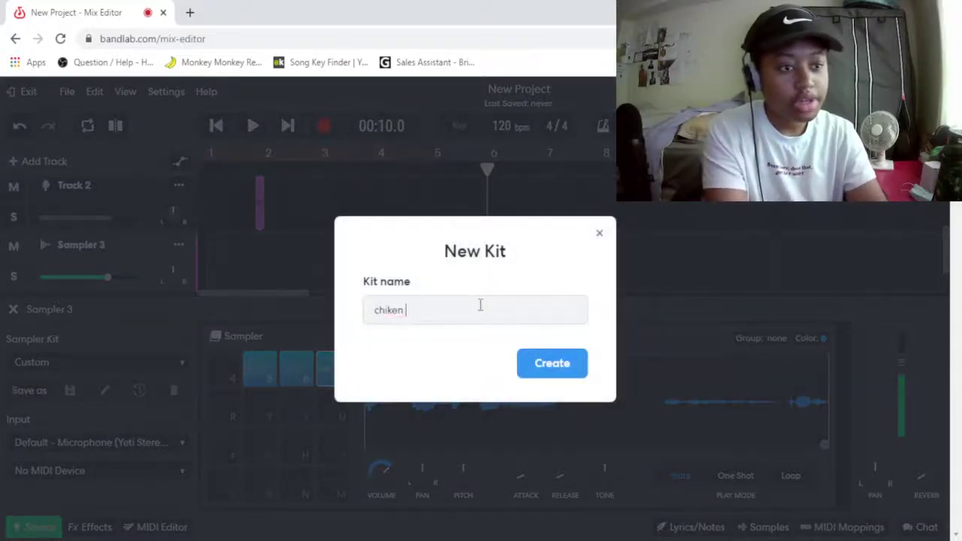
type("noddewd")
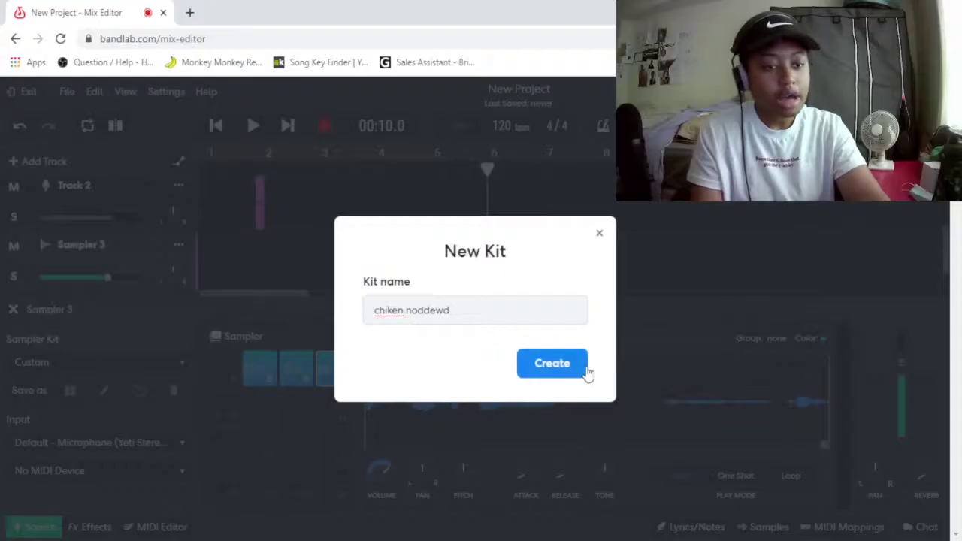
left_click(732, 406)
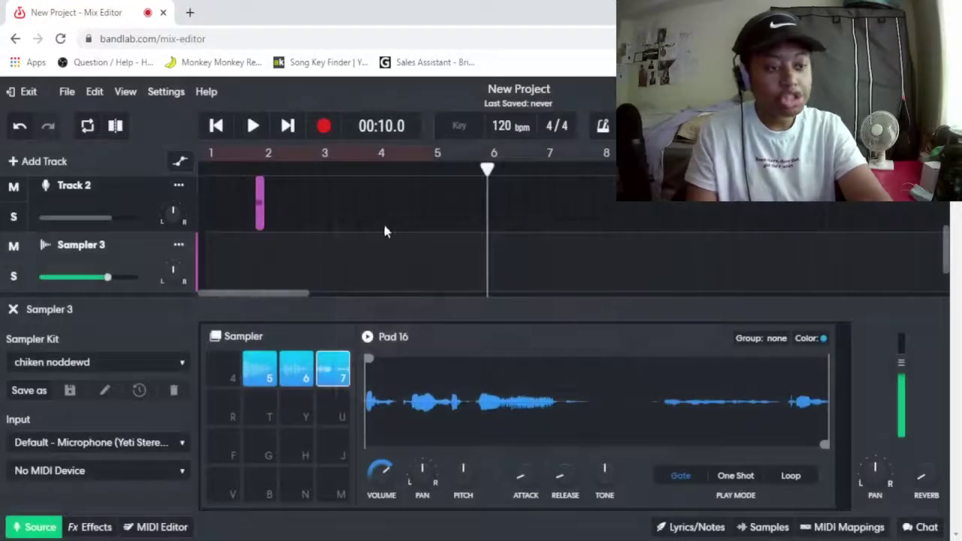
Step: Choose the saved "chiken noddewd" kit from the personal kits for the Sampler 3 track
left_click(129, 366)
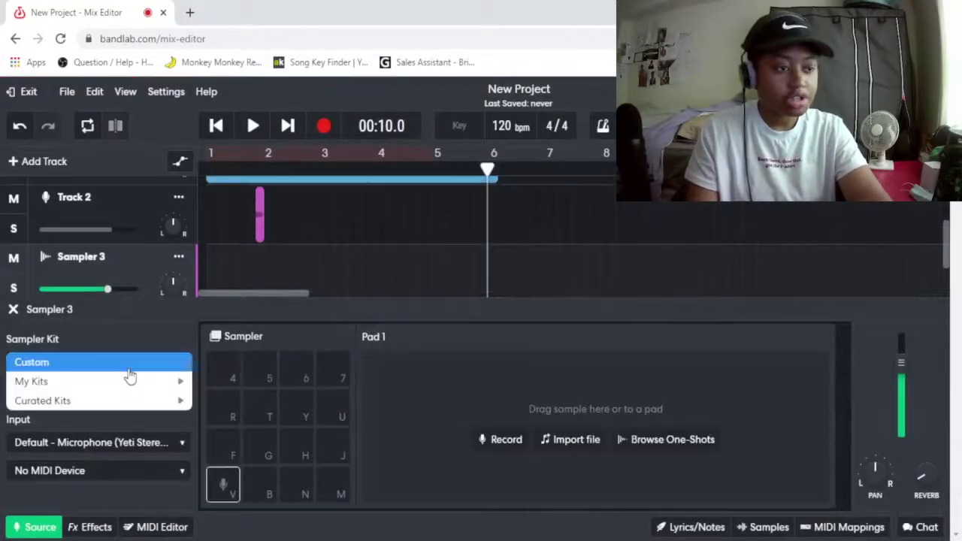
mouse_move(128, 382)
left_click(245, 382)
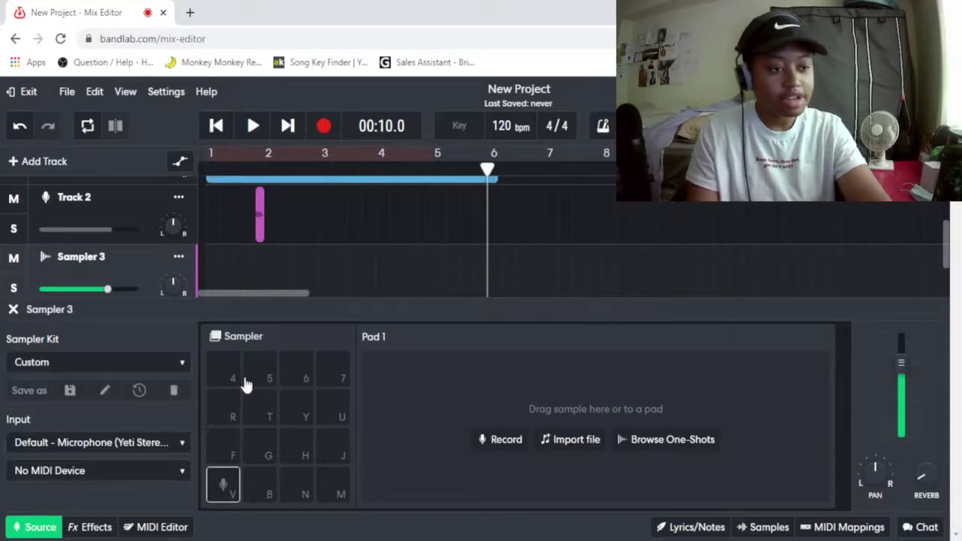